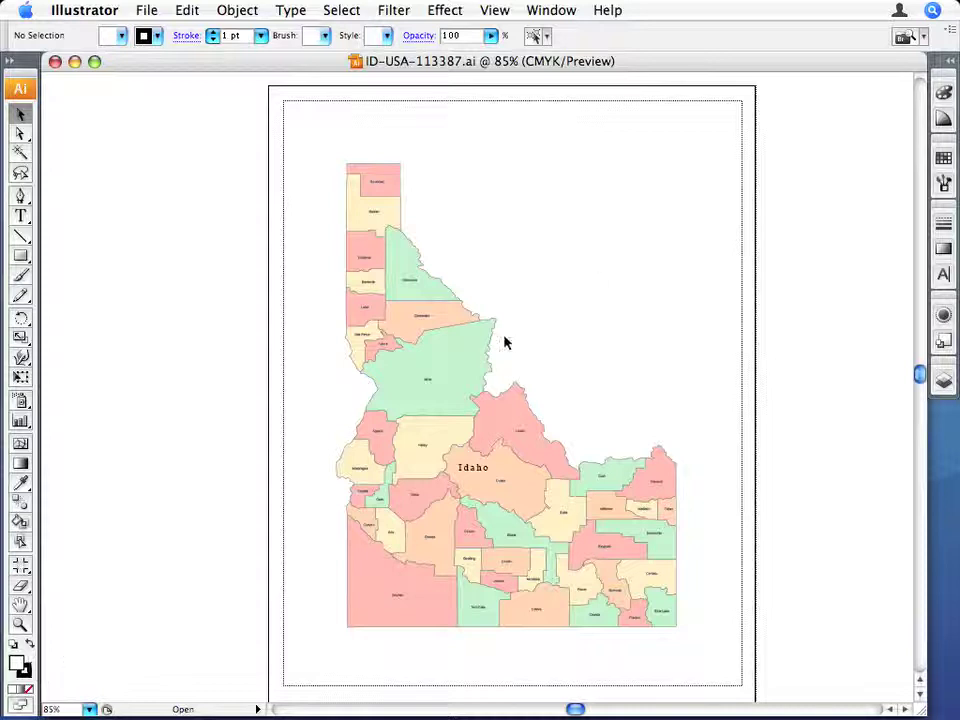
# - Show the CMYK color controls for fill and stroke beside the map
pyautogui.click(942, 92)
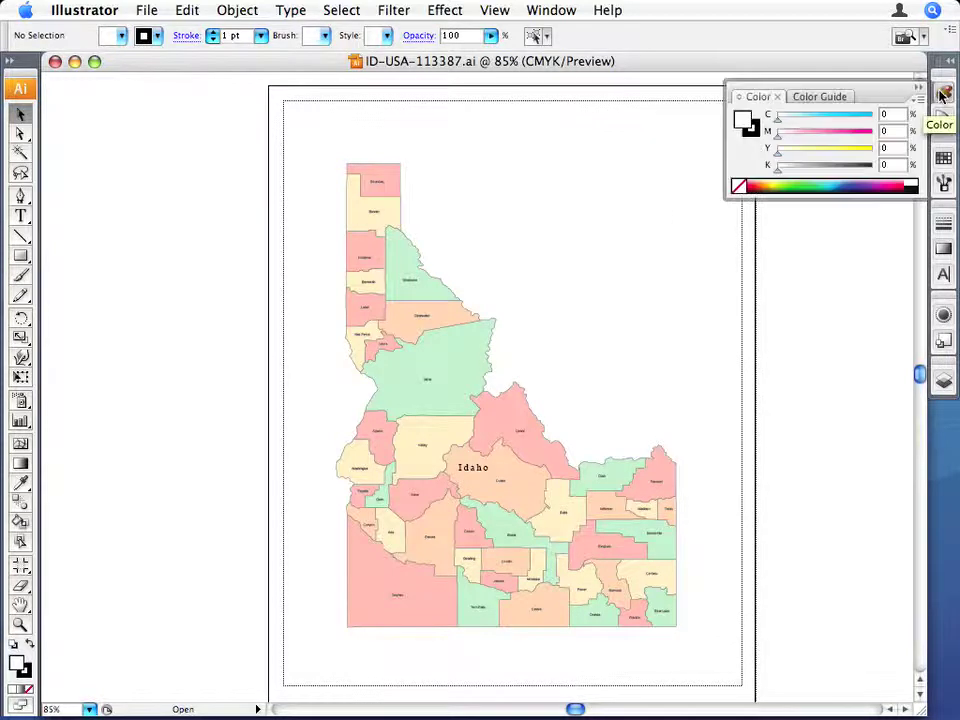
pyautogui.click(531, 9)
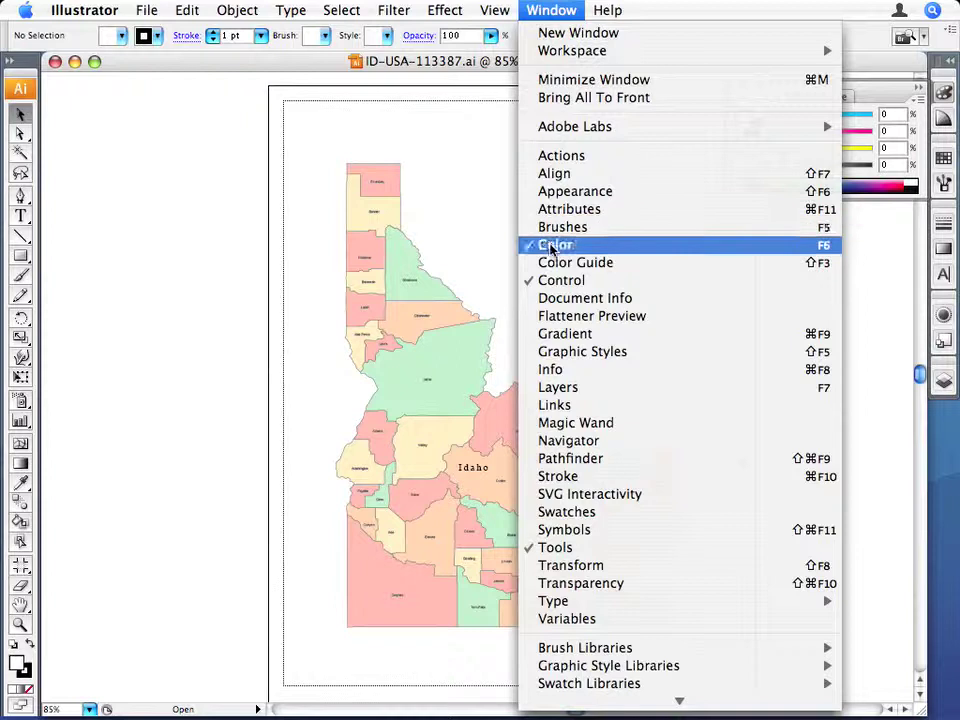
pyautogui.click(540, 9)
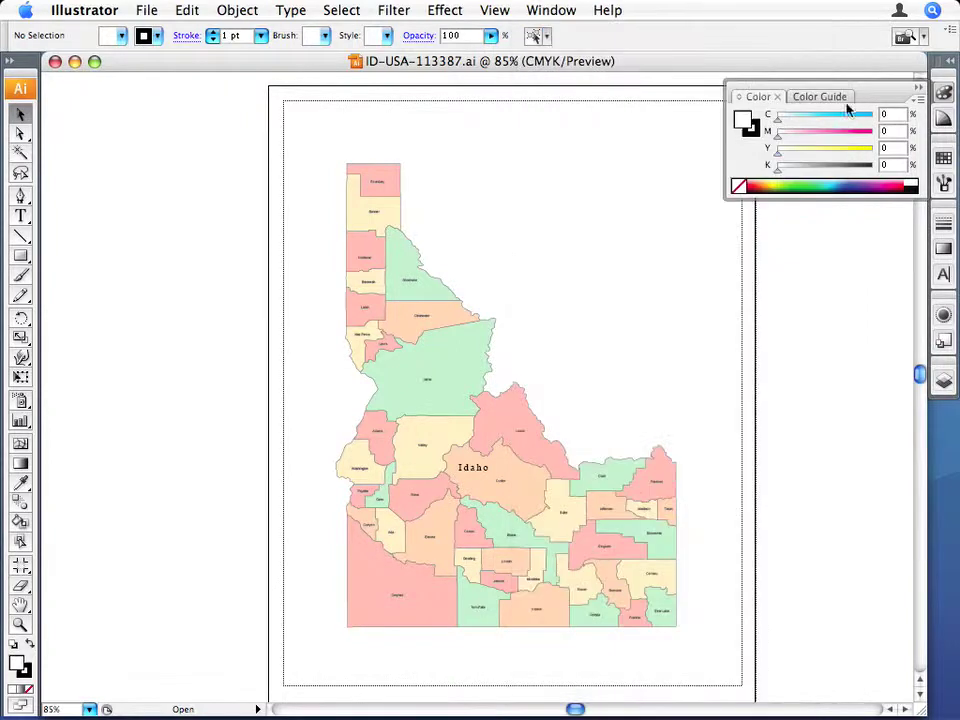
pyautogui.click(925, 91)
pyautogui.click(925, 91)
# - Fill the large green county in the upper middle of the map with blue, about C 79.61, M 66.67, Y 0, K 0
pyautogui.click(460, 396)
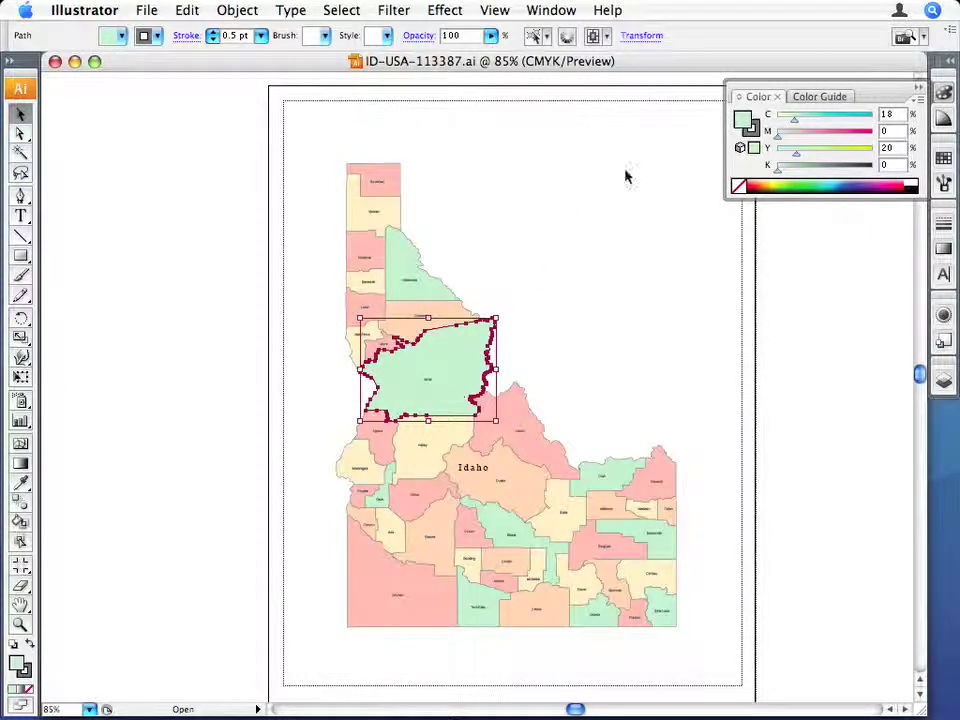
pyautogui.click(757, 137)
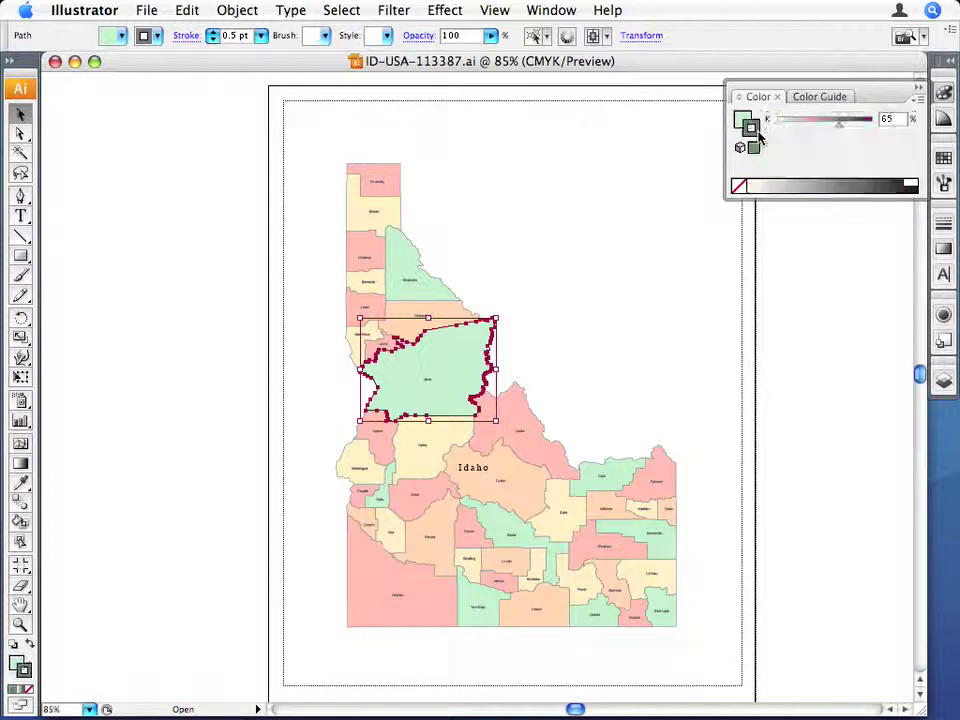
pyautogui.click(742, 118)
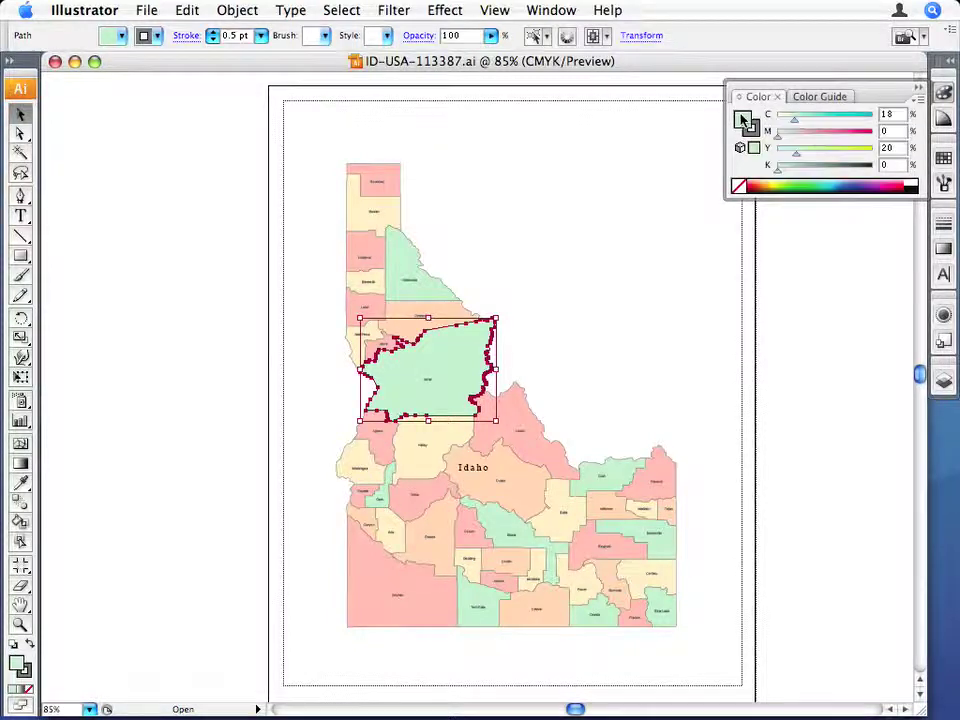
pyautogui.doubleClick(742, 118)
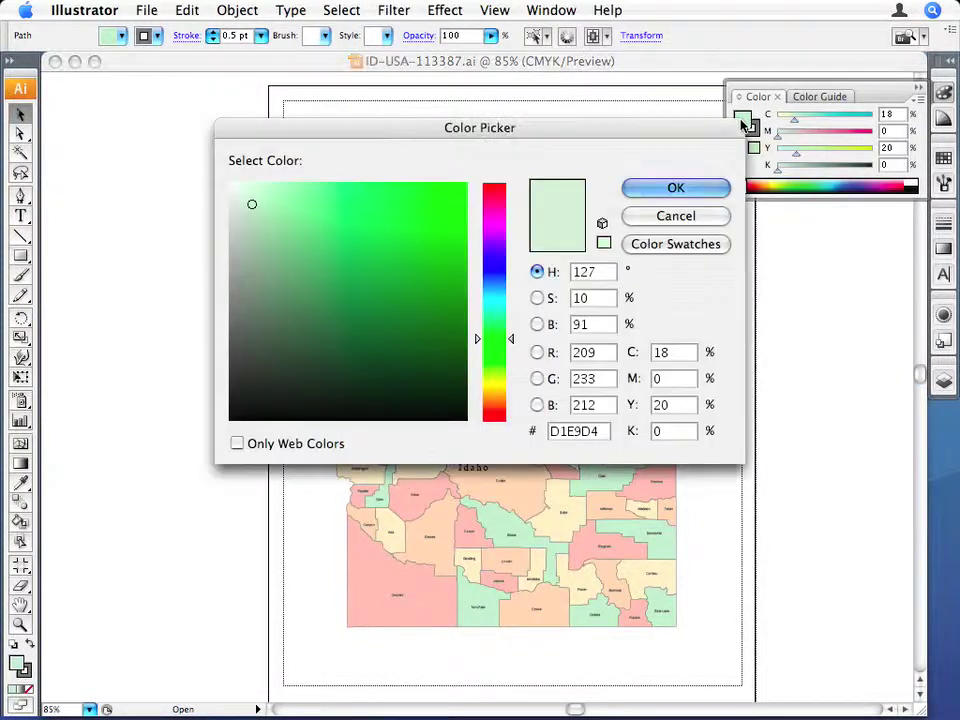
pyautogui.click(486, 271)
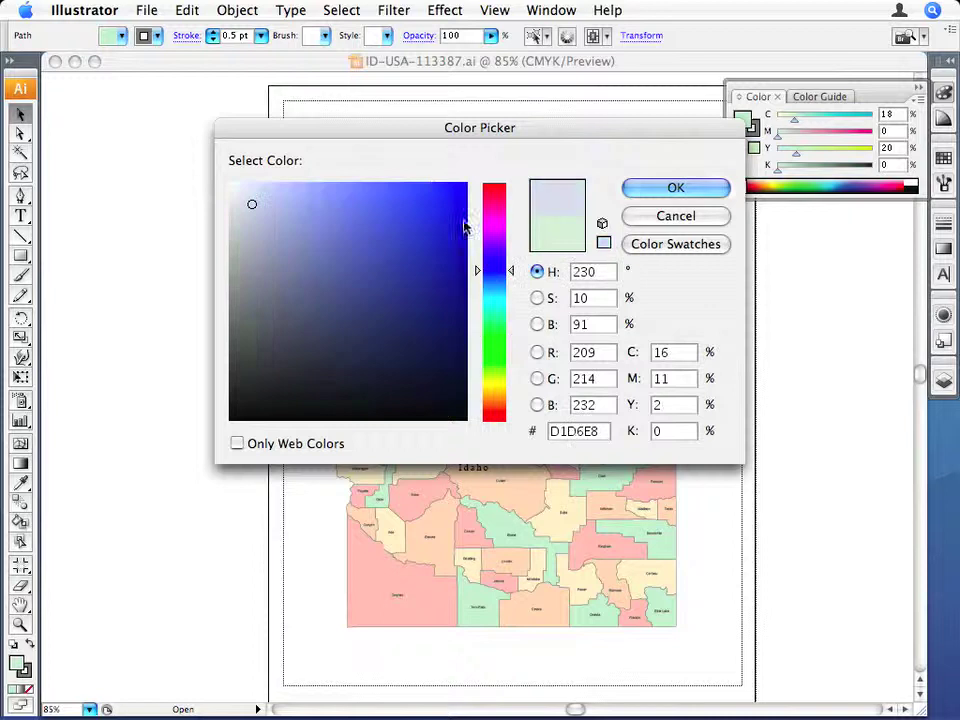
pyautogui.click(425, 183)
pyautogui.click(677, 189)
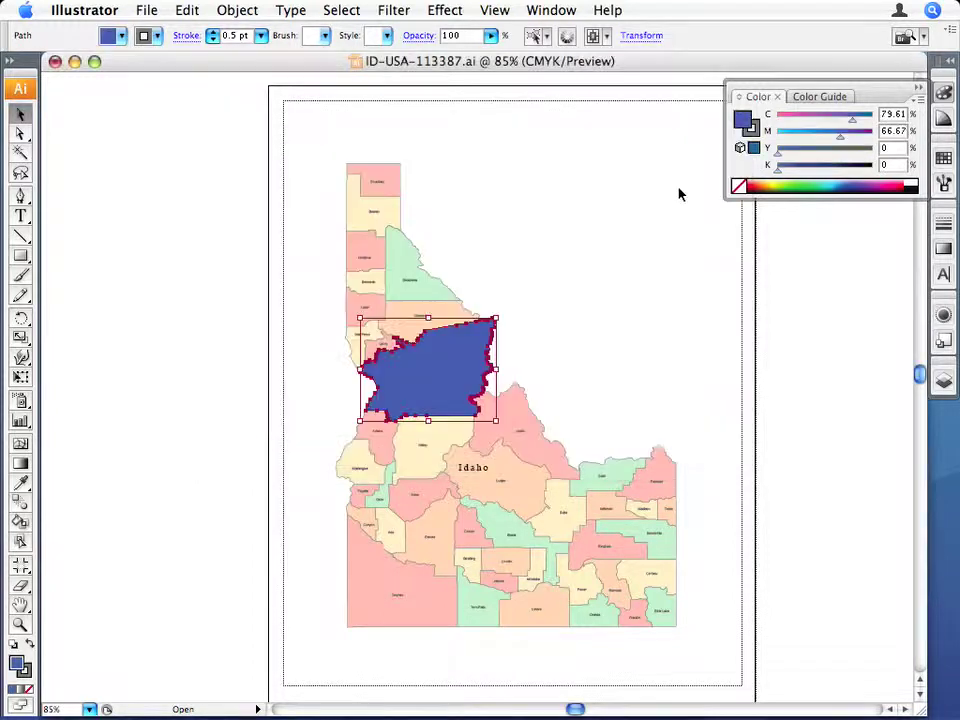
# - Undo the blue fill on the large county and clear the selection
pyautogui.click(187, 10)
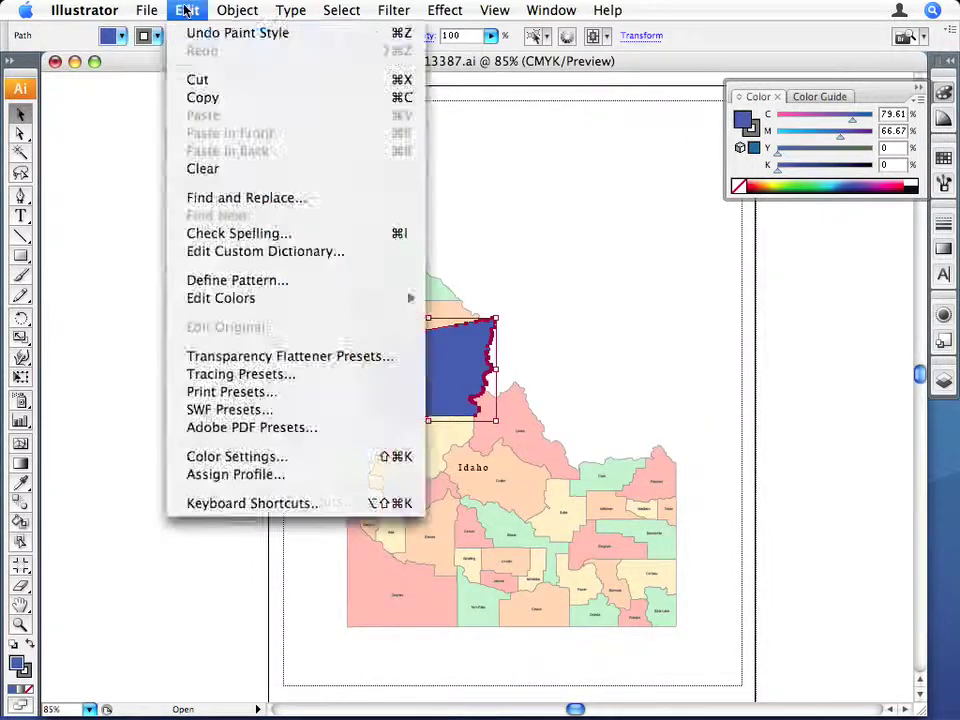
pyautogui.click(187, 33)
pyautogui.click(341, 10)
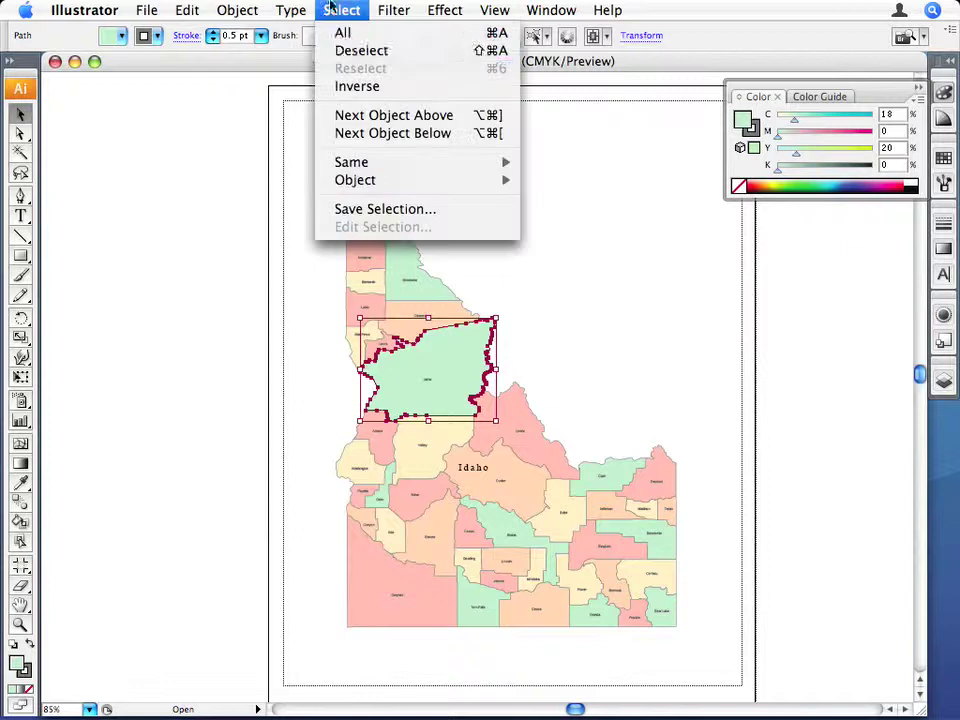
pyautogui.click(333, 52)
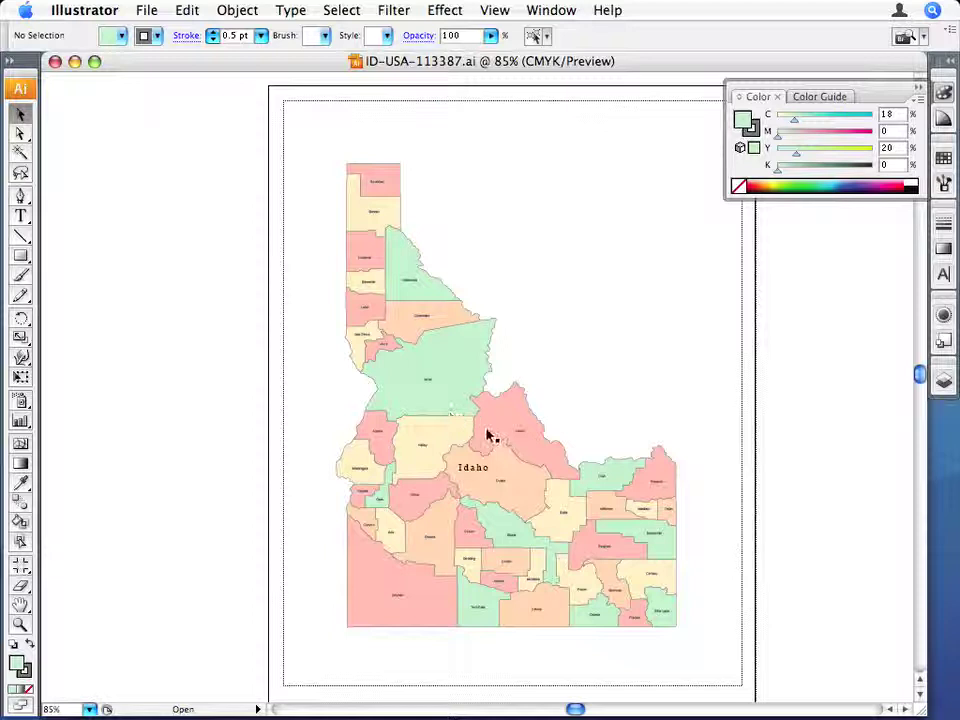
# - Select the orange county under the Idaho label together with the large green county and fill both with violet-blue 5D47FC
pyautogui.click(510, 474)
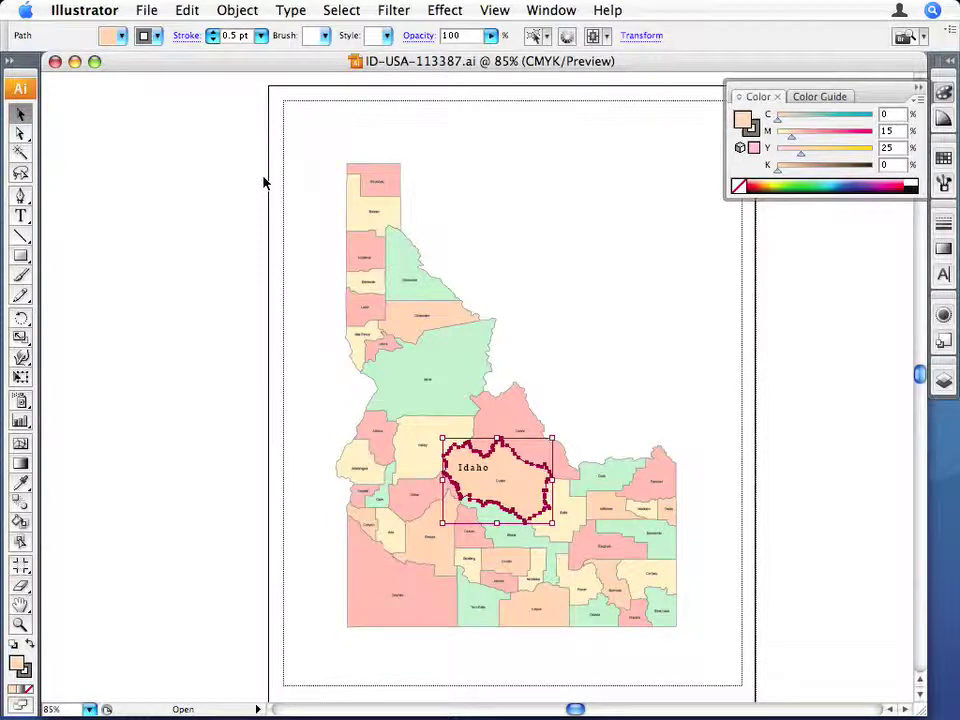
pyautogui.click(20, 133)
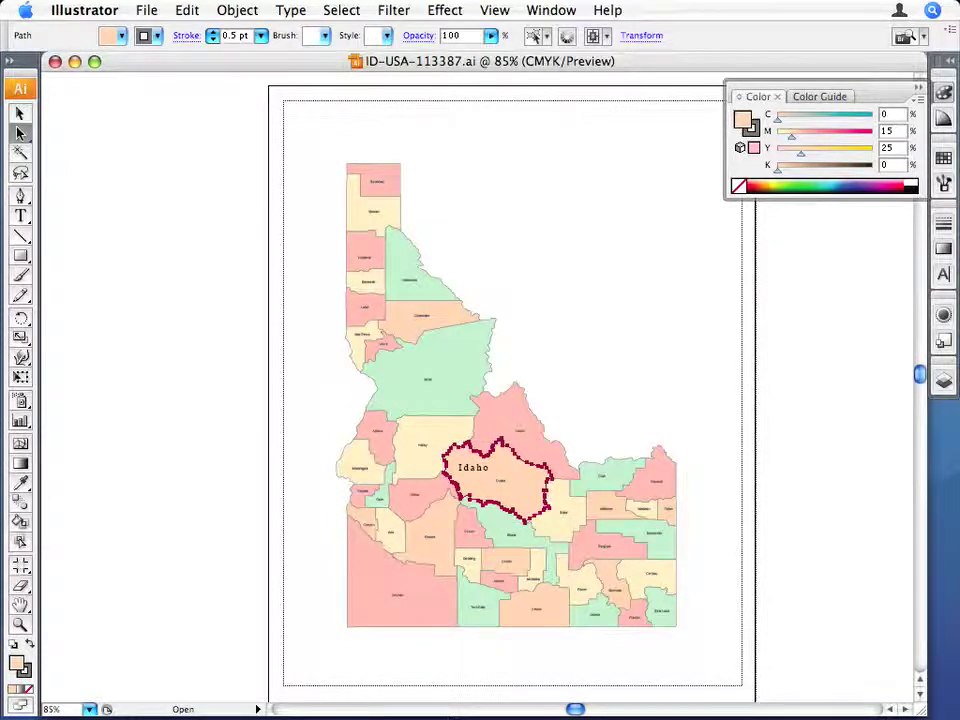
pyautogui.keyDown('shift'); pyautogui.click(455, 353); pyautogui.keyUp('shift')
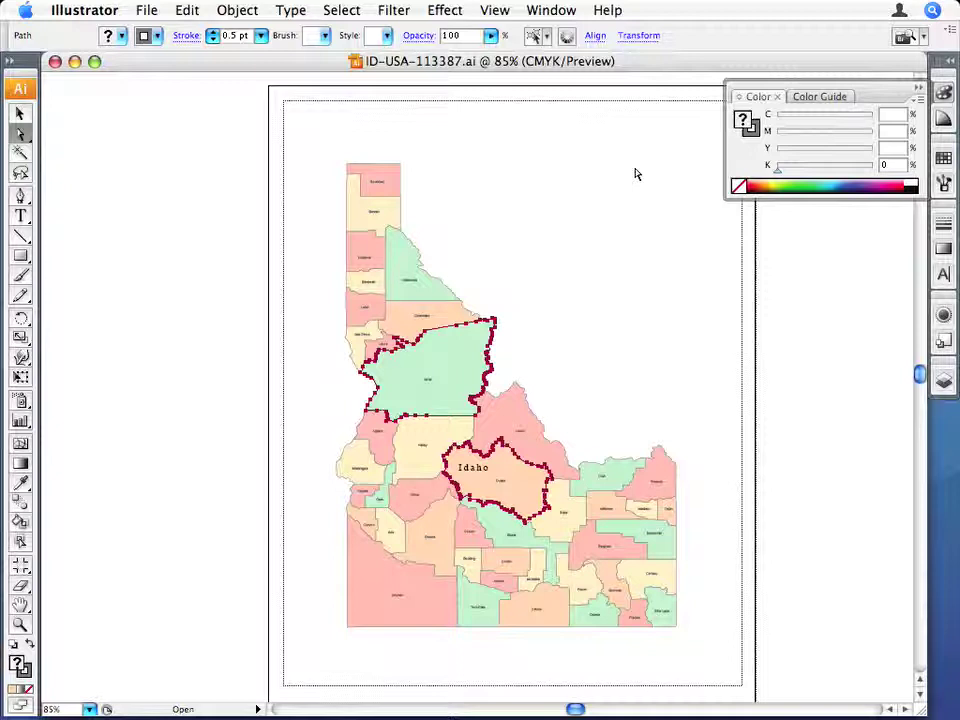
pyautogui.click(754, 134)
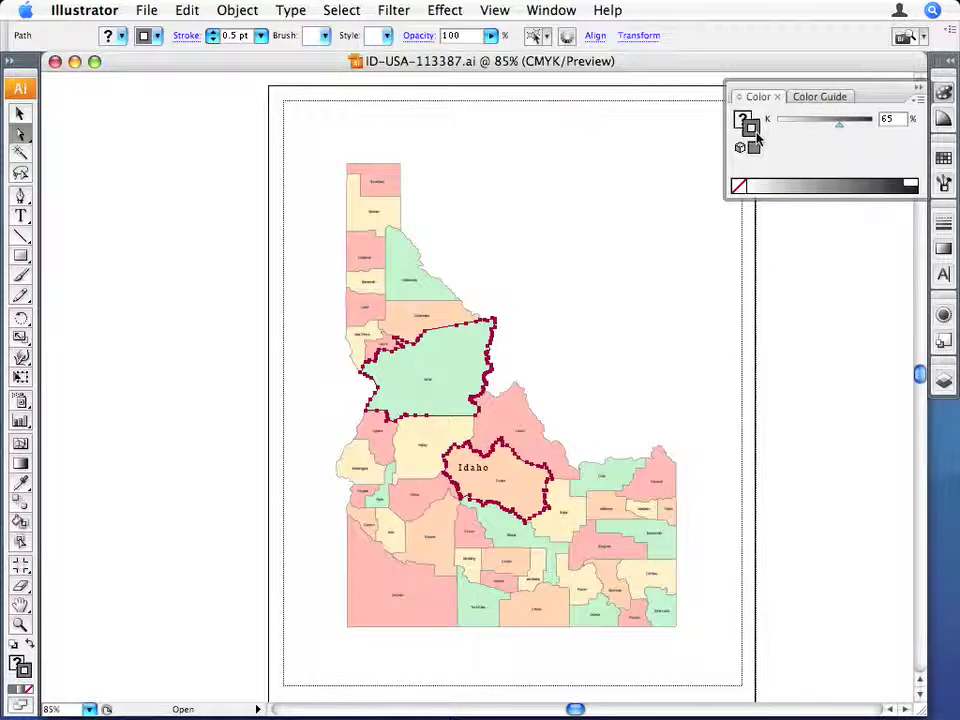
pyautogui.click(741, 118)
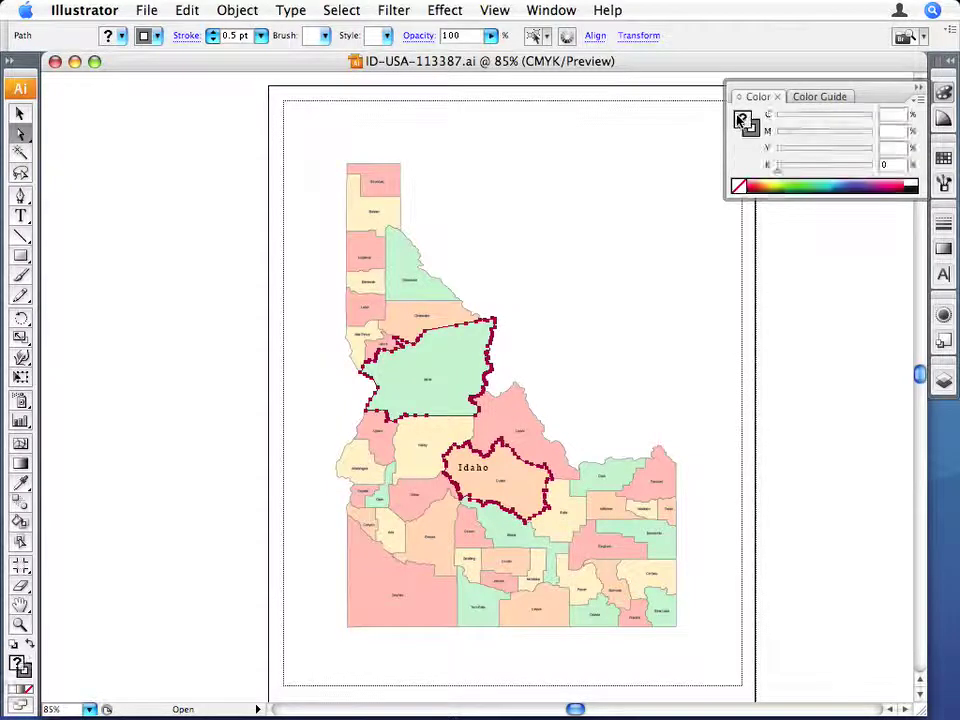
pyautogui.doubleClick(741, 119)
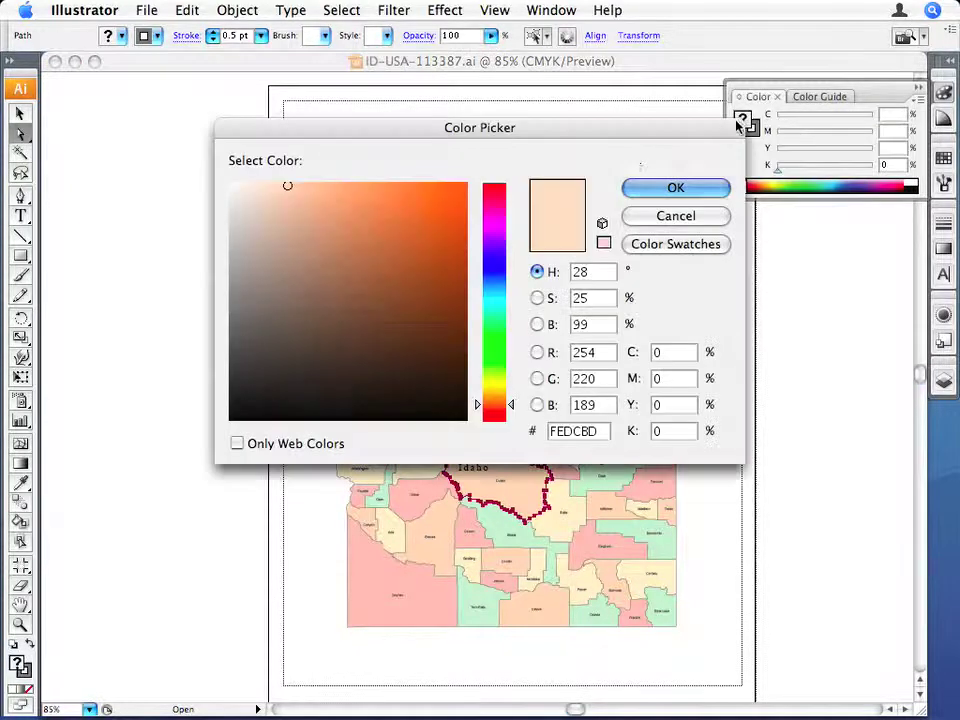
pyautogui.click(490, 257)
pyautogui.click(402, 183)
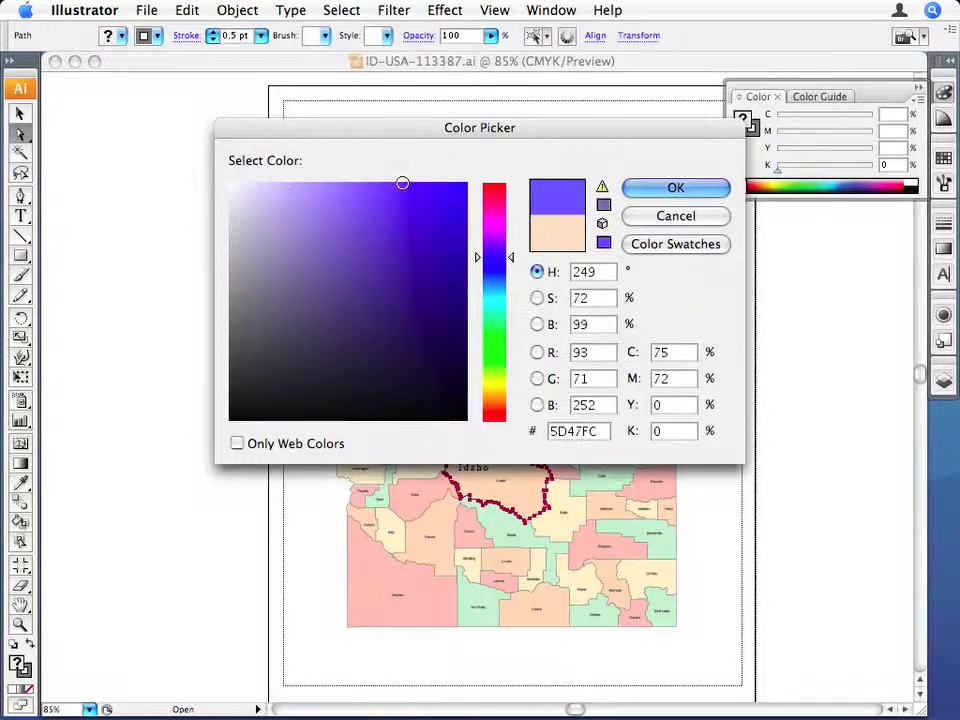
pyautogui.click(715, 187)
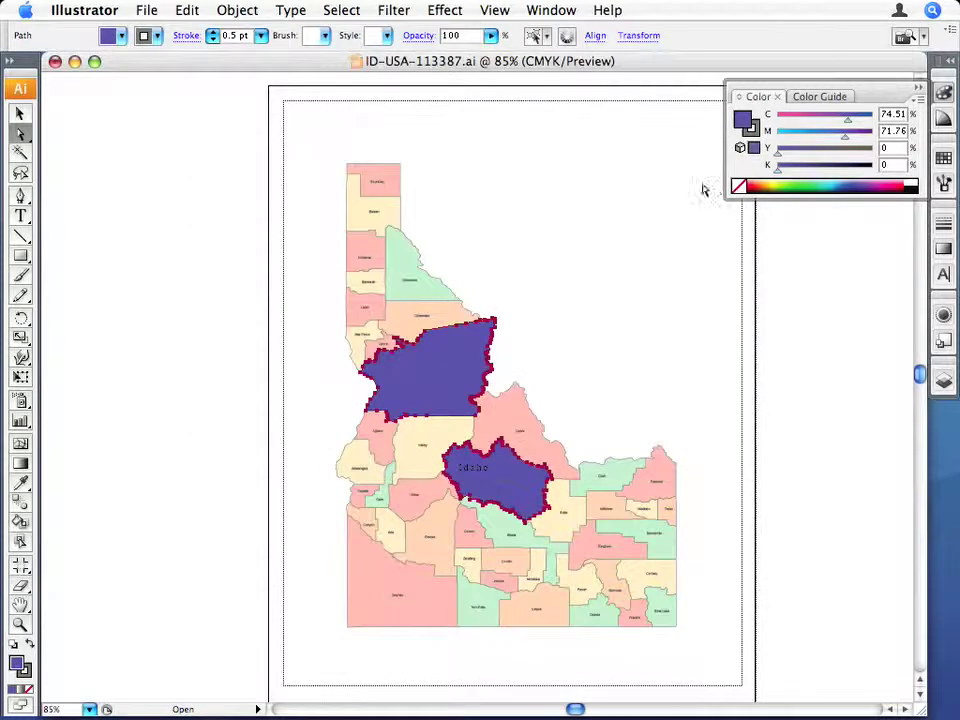
# - Undo the violet-blue fill on both counties and deselect them
pyautogui.click(190, 10)
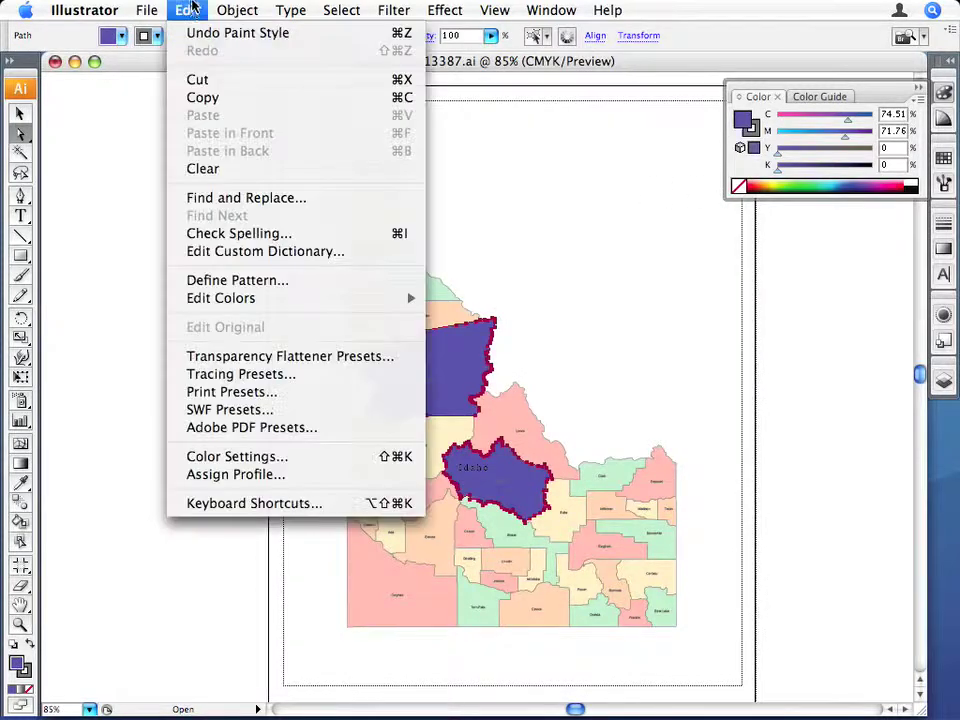
pyautogui.click(191, 32)
pyautogui.click(332, 11)
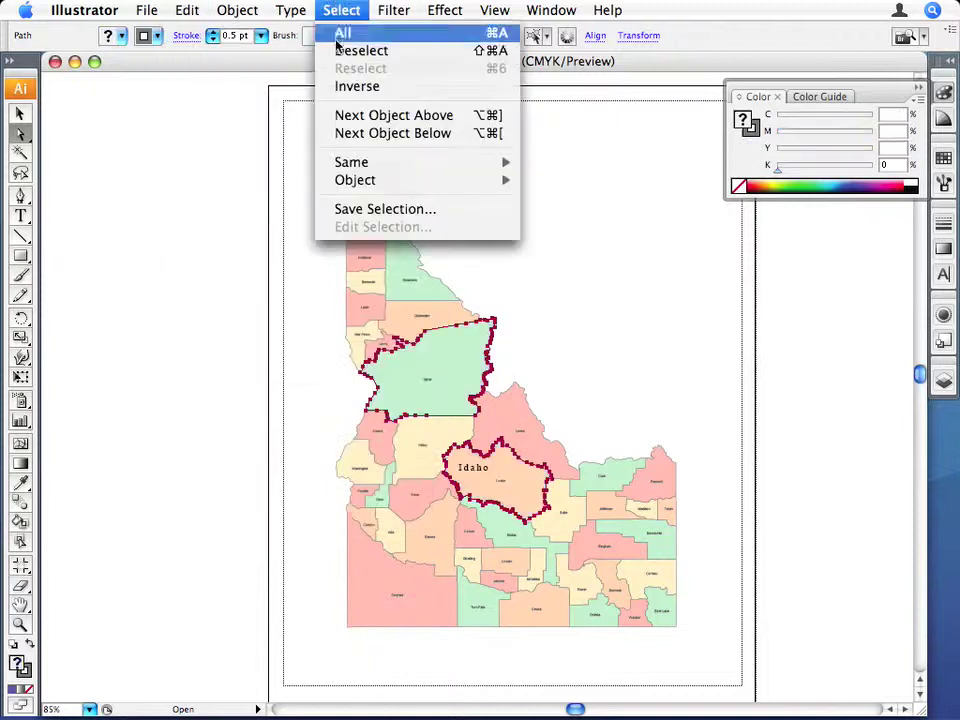
pyautogui.click(340, 50)
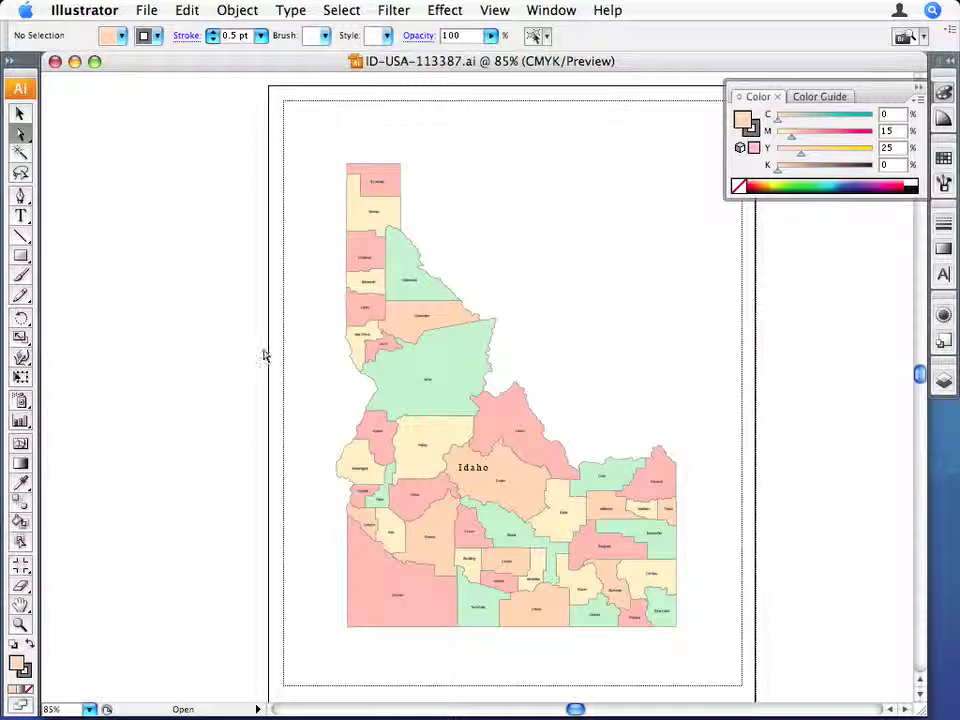
# - Select all counties with the same fill and stroke as the large green county, and clear that selection
pyautogui.click(397, 375)
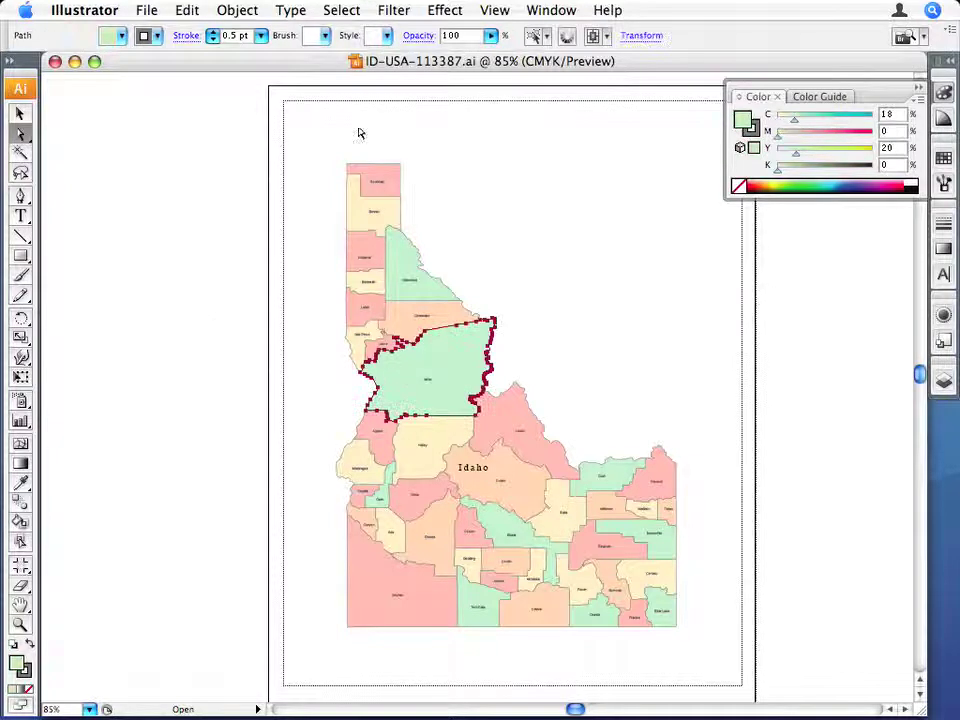
pyautogui.click(352, 8)
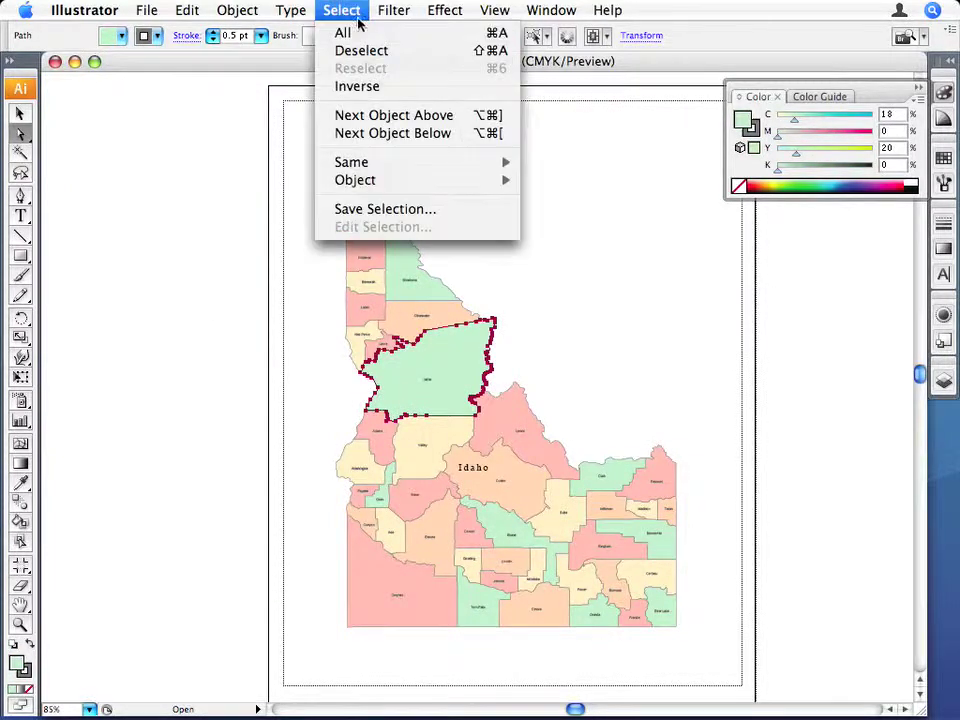
pyautogui.moveTo(478, 166)
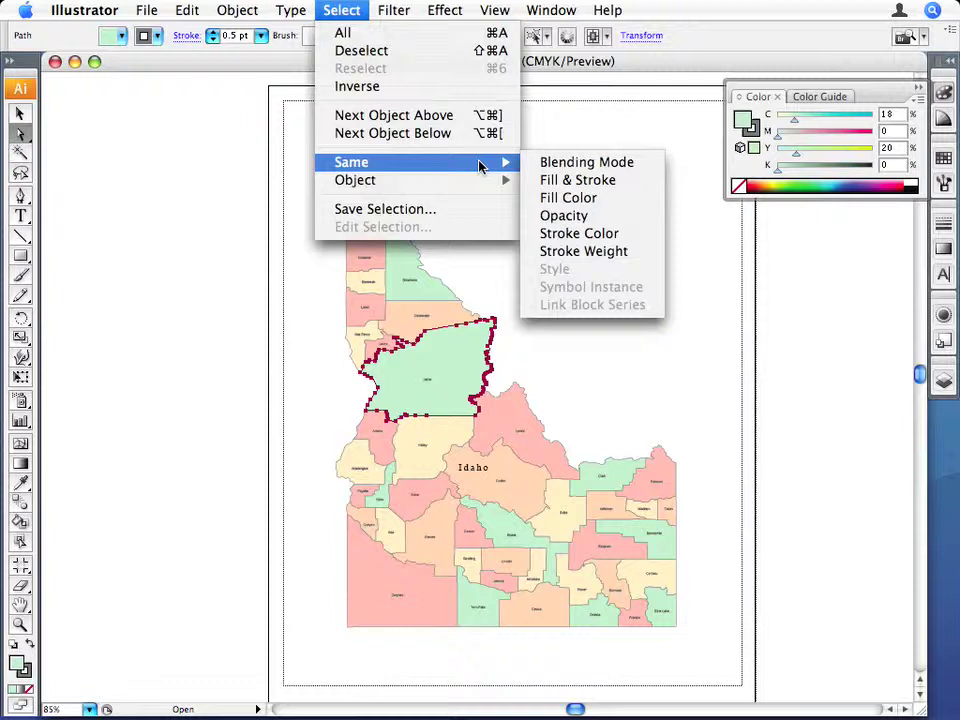
pyautogui.click(560, 181)
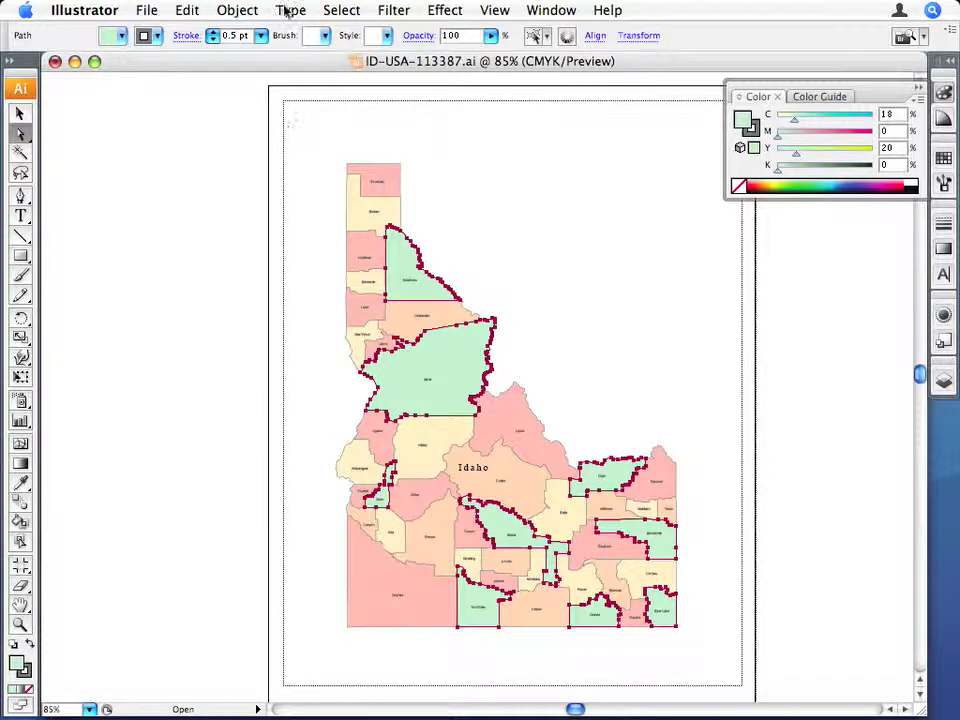
pyautogui.click(337, 7)
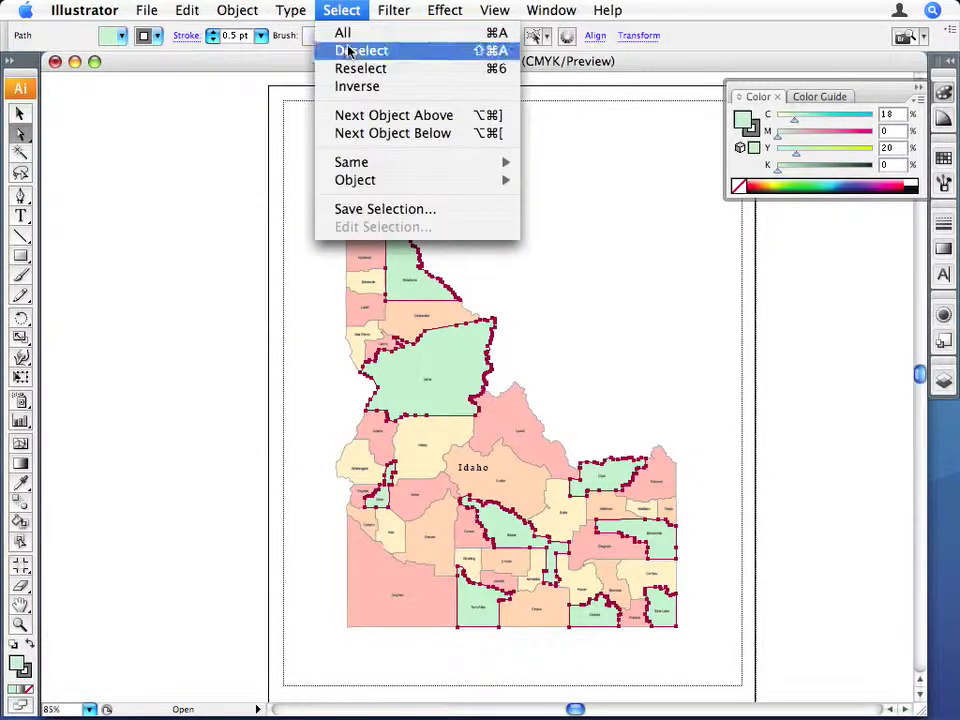
pyautogui.click(350, 50)
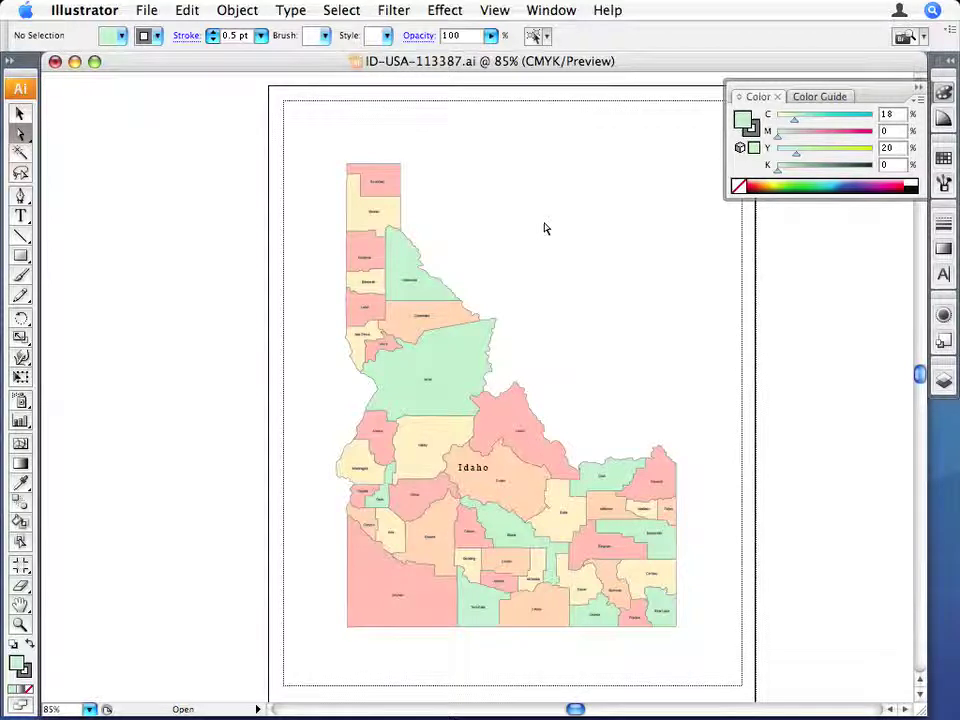
# - Show the document's layers and select all artwork on the County Objects layer
pyautogui.click(943, 381)
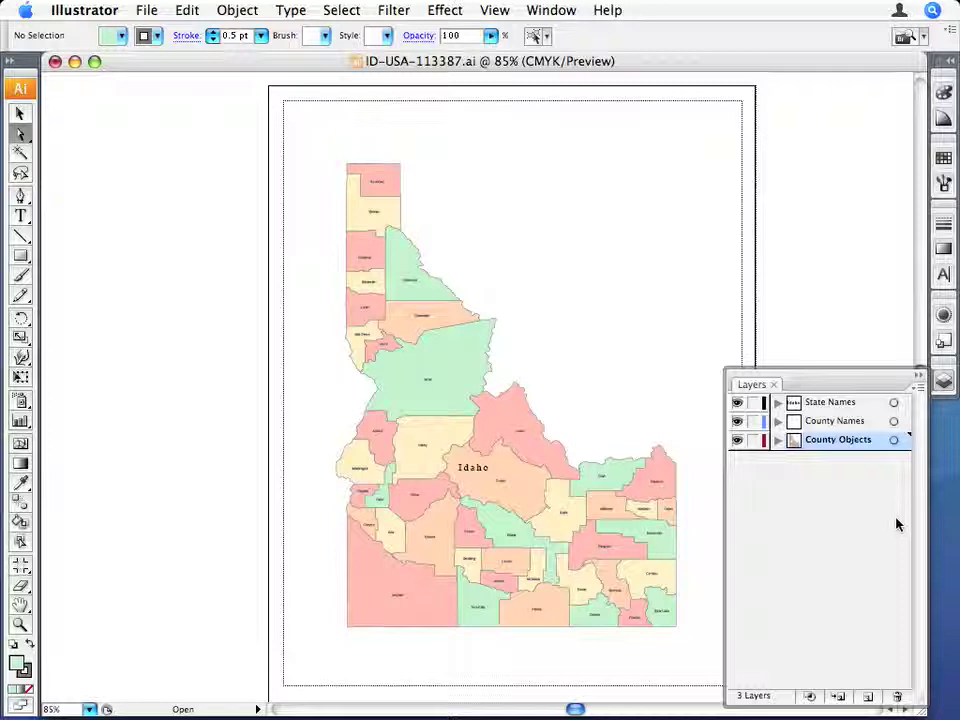
pyautogui.click(880, 441)
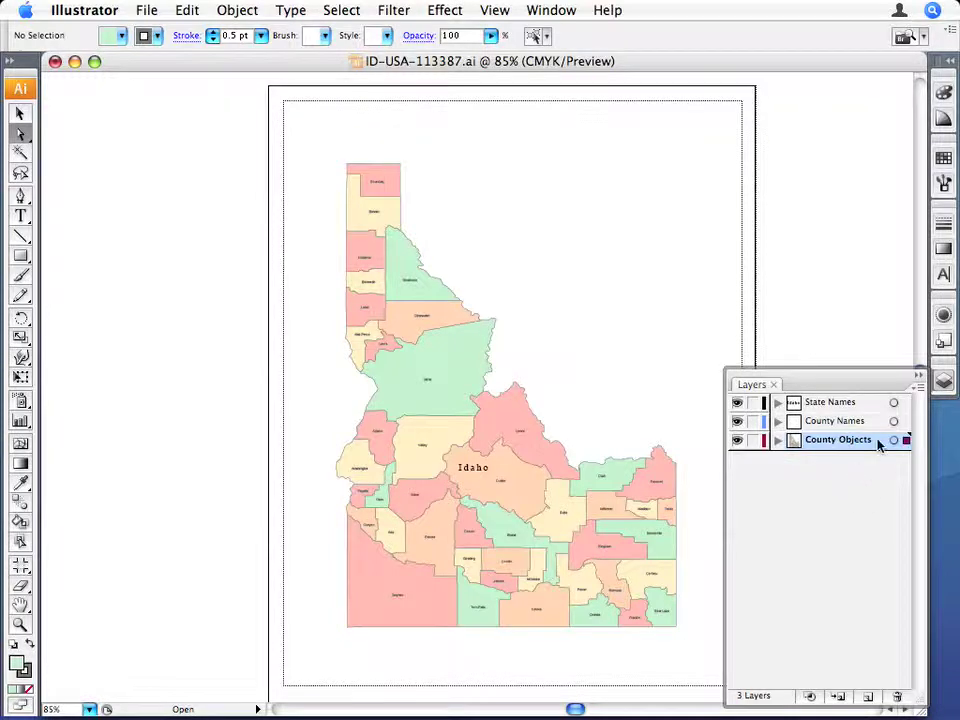